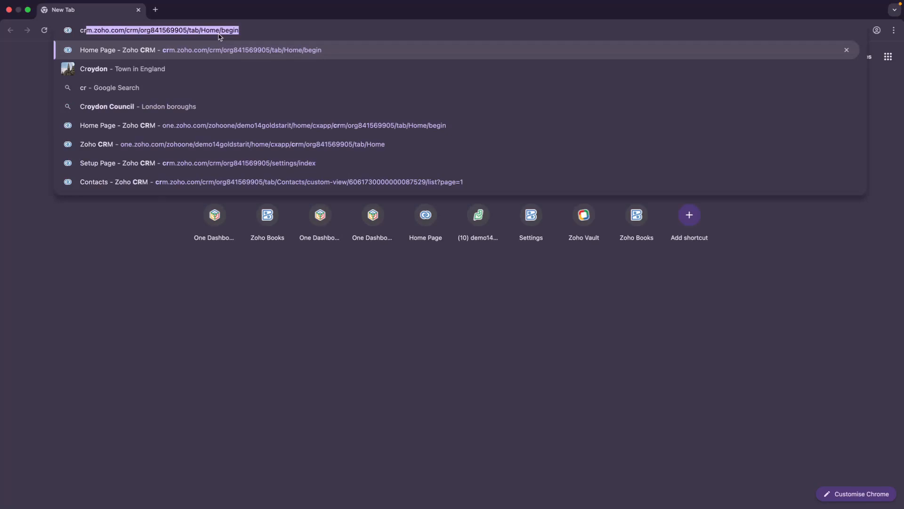
Go to crm.zoho.com in the browser to open the CRM home page
type("m.zoho")
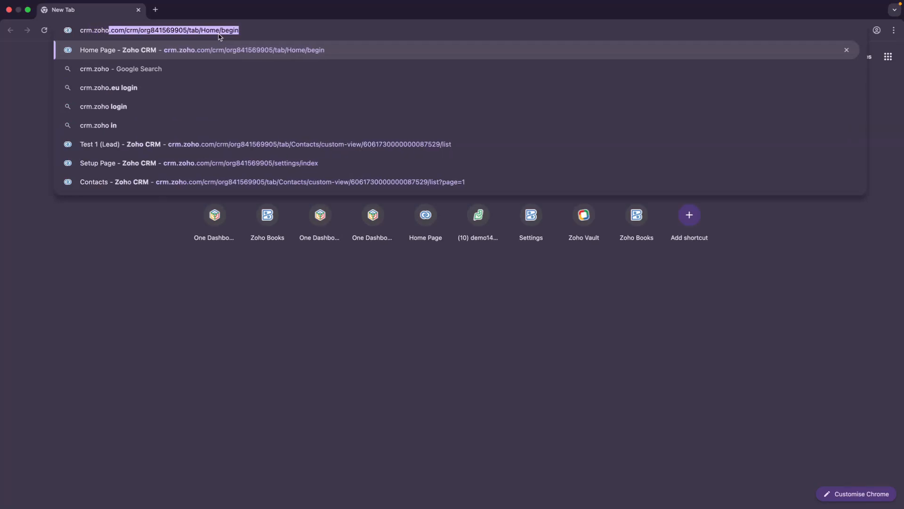
type(".com")
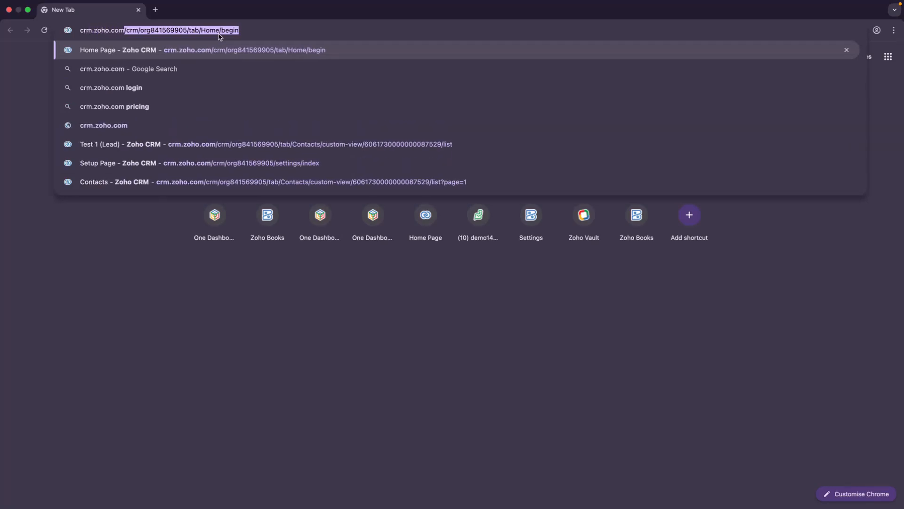
key("Return")
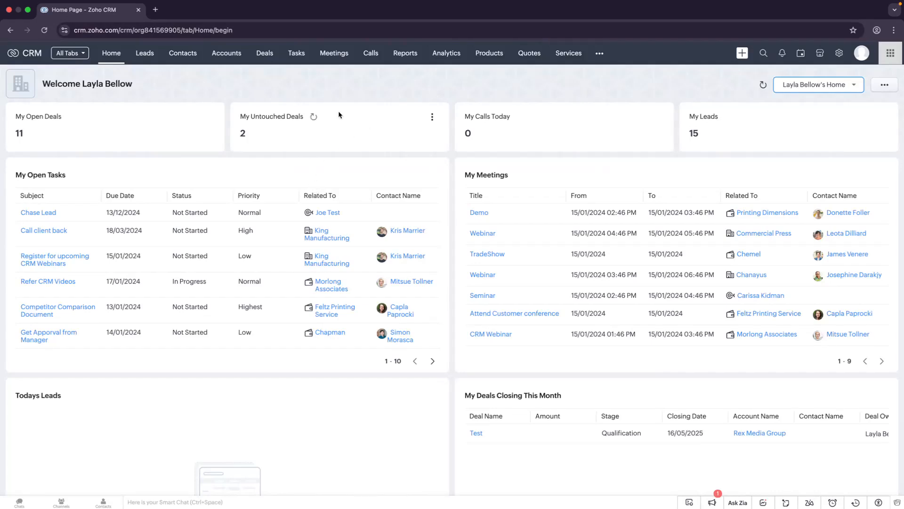
Start a new task in the Tasks module with the subject "Email Send Out"
left_click(296, 56)
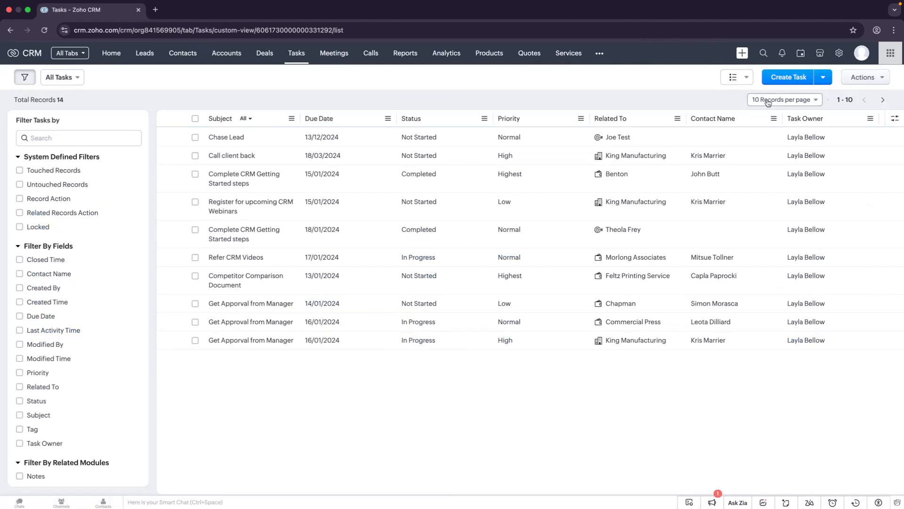
left_click(785, 78)
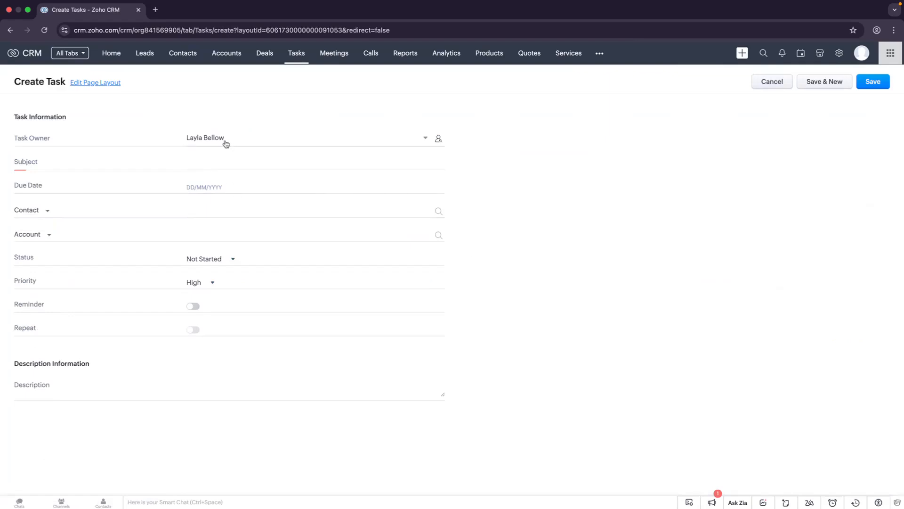
left_click(220, 163)
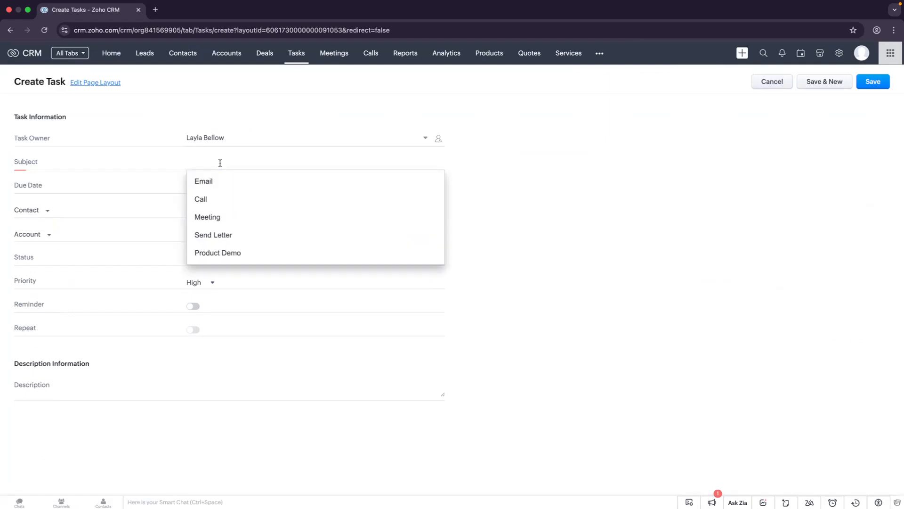
left_click(220, 186)
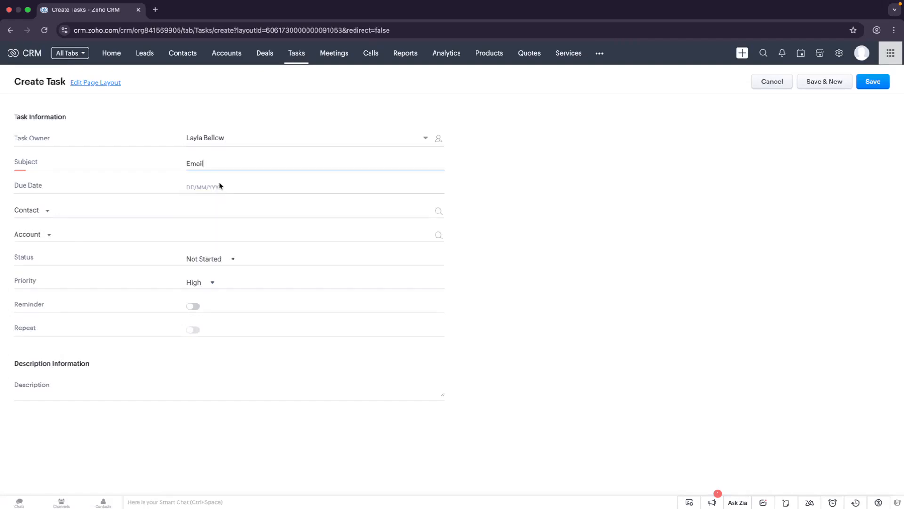
type("Send Out")
Set the task's due date to 06/05/2025, link the City Limousines contact, and save the task
left_click(206, 186)
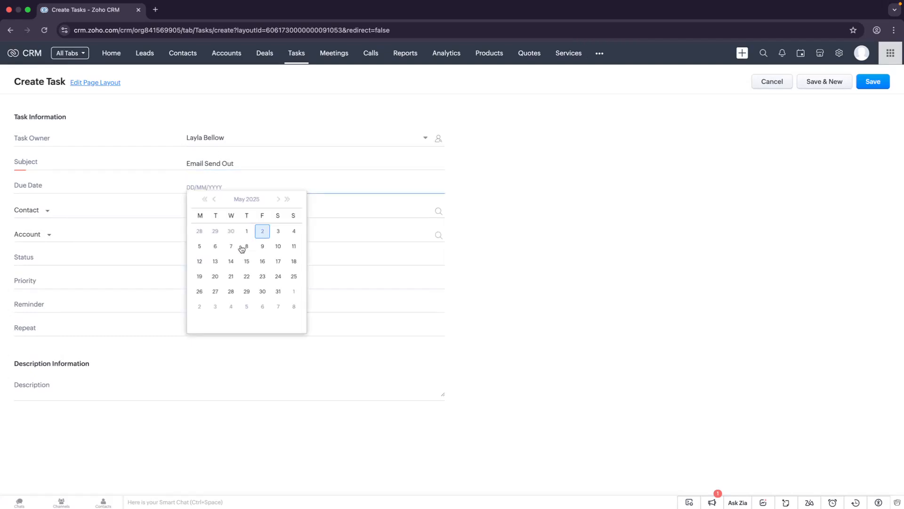
left_click(215, 246)
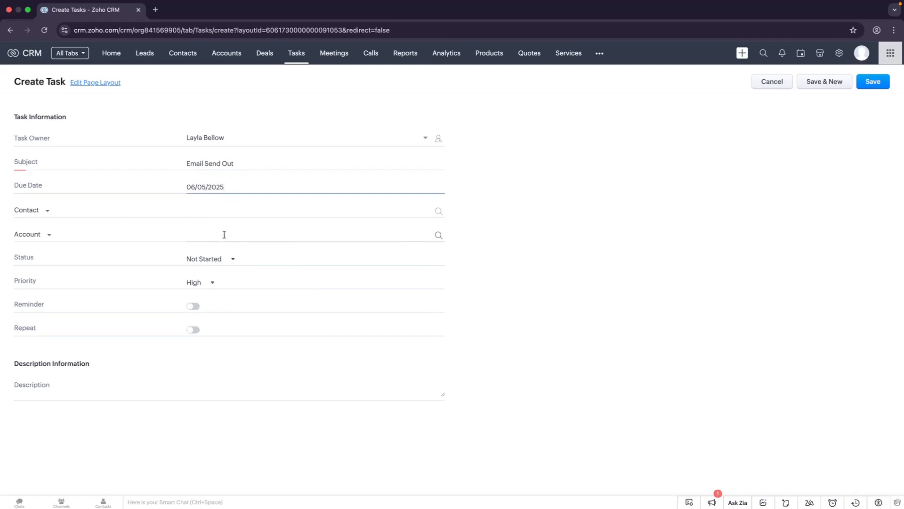
left_click(218, 210)
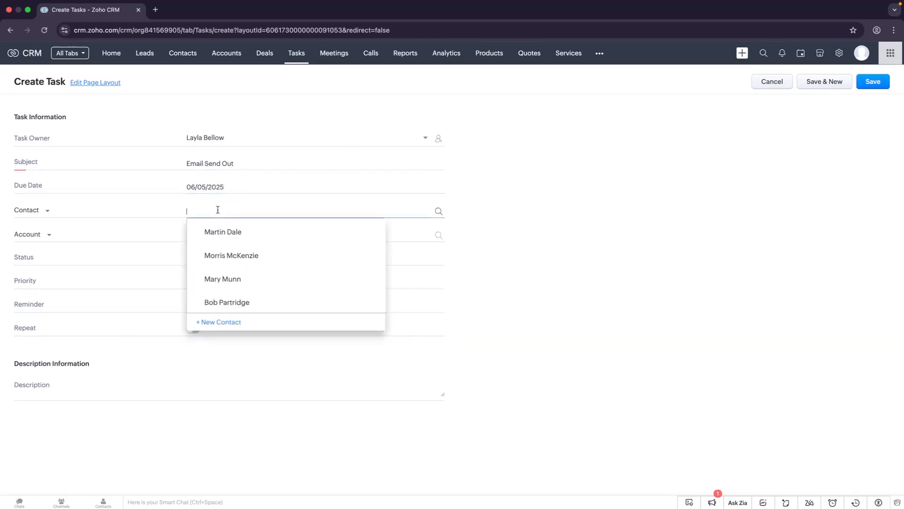
left_click(226, 233)
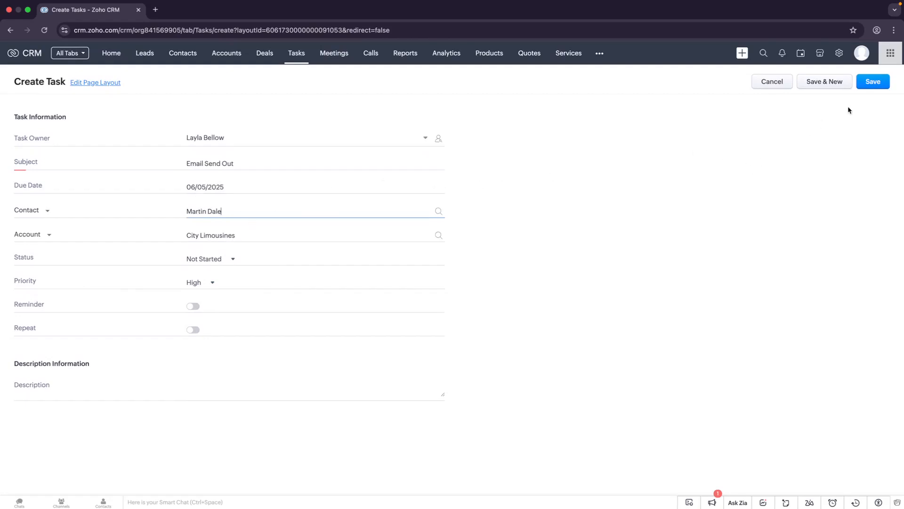
left_click(874, 82)
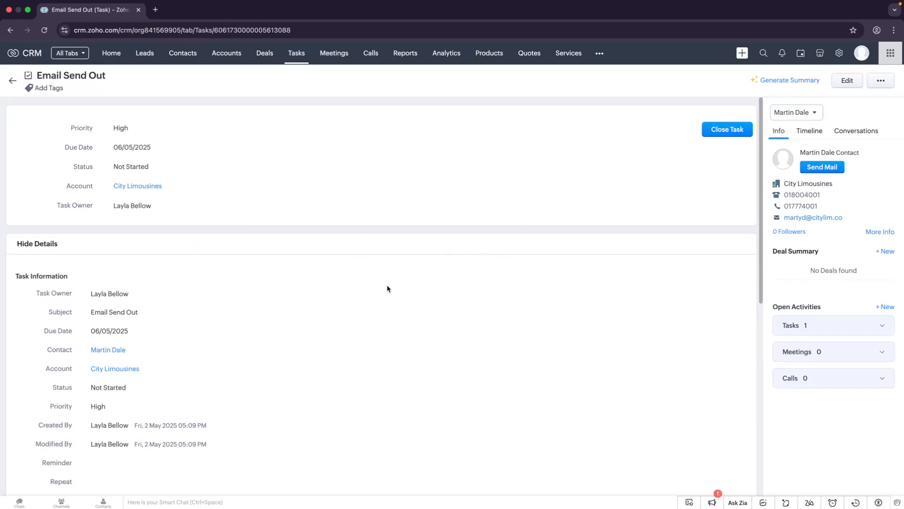
Open the contact linked to the saved task and view the contact's open activities
scroll(510, 339, "down", 3)
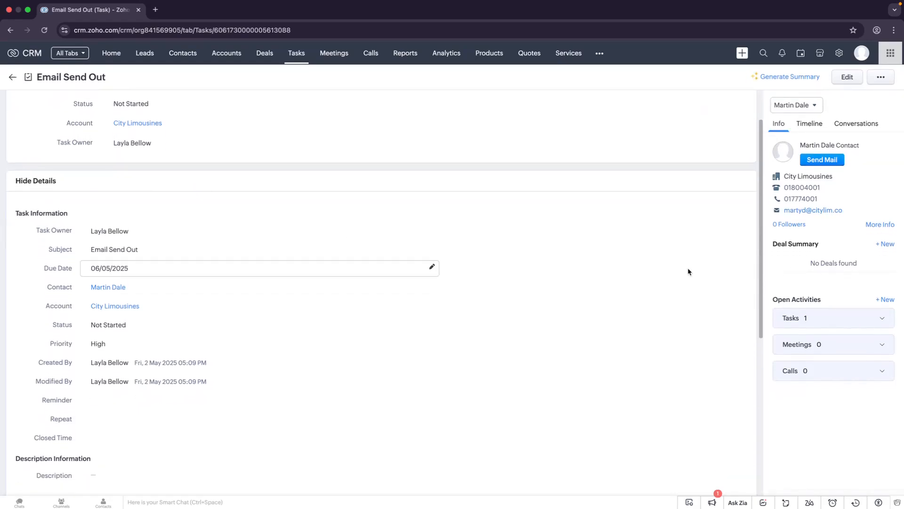
left_click(816, 146)
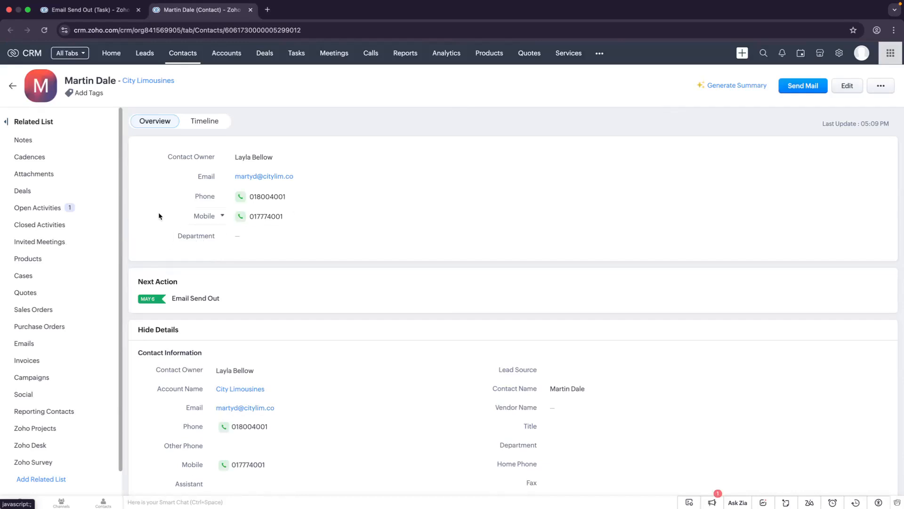
left_click(43, 210)
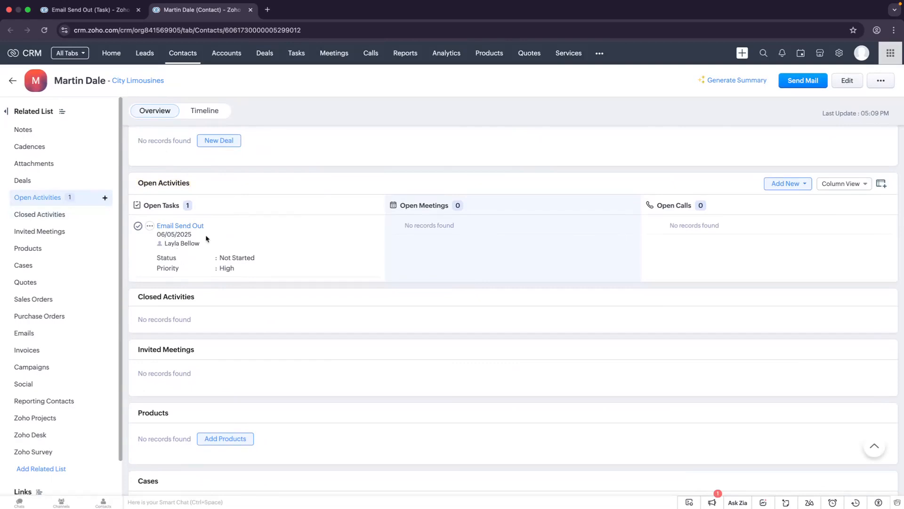
Open the Email Send Out task from the contact's open activities and mark it as completed
left_click(185, 226)
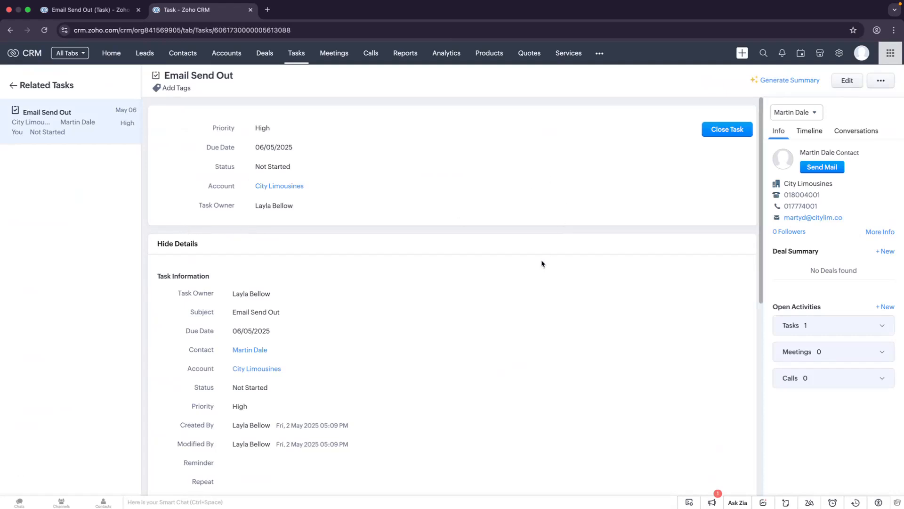
left_click(727, 130)
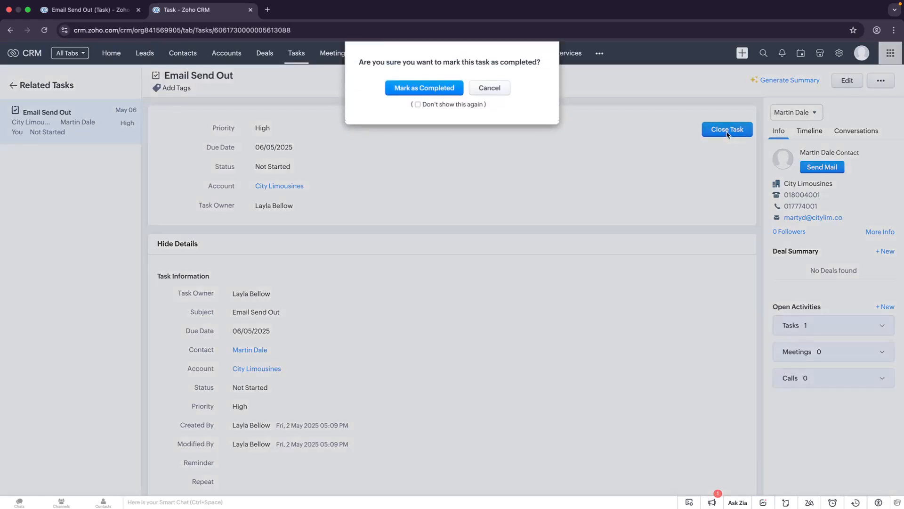
left_click(436, 92)
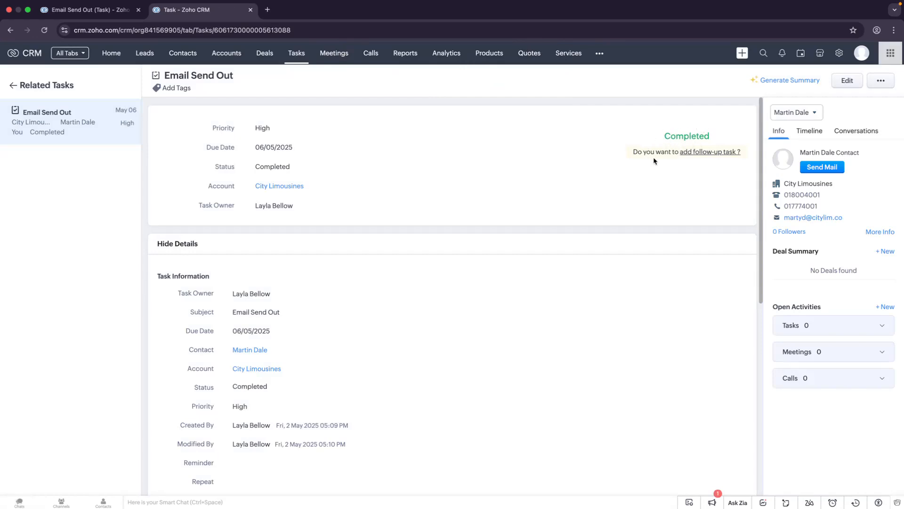
Add a follow-up task with the subject "Repeat Next" and due date 02/06/2025, and save it
left_click(725, 156)
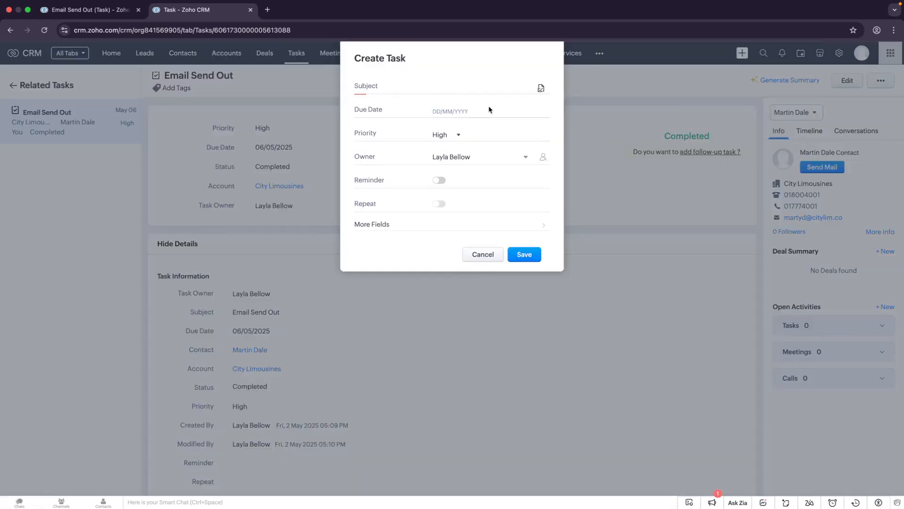
type("Repeat Next")
left_click(434, 111)
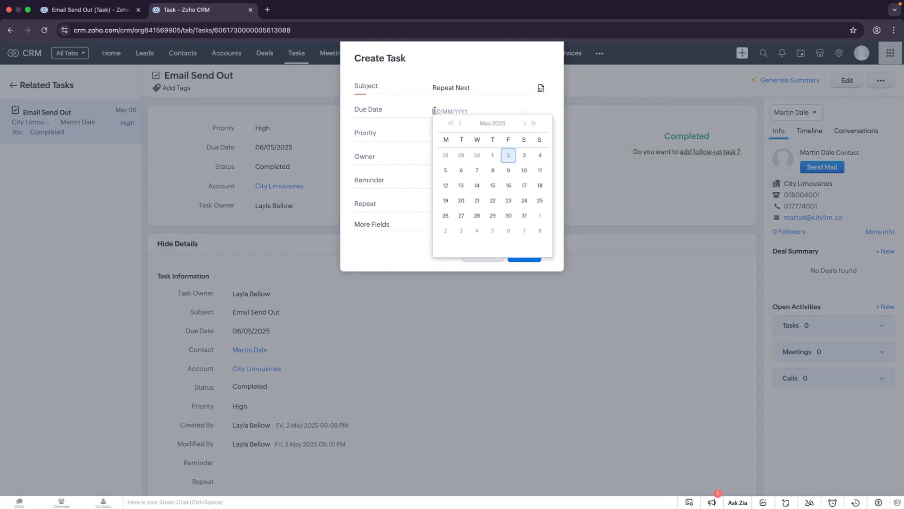
left_click(527, 124)
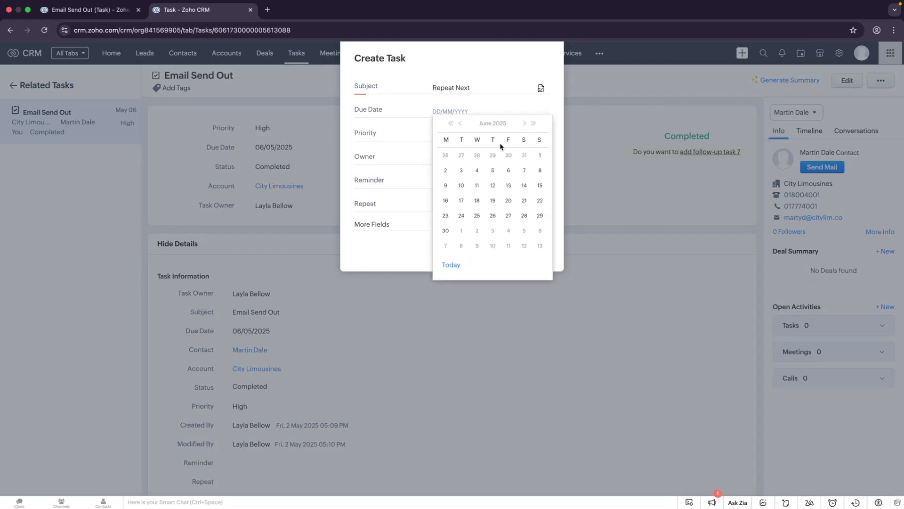
left_click(445, 171)
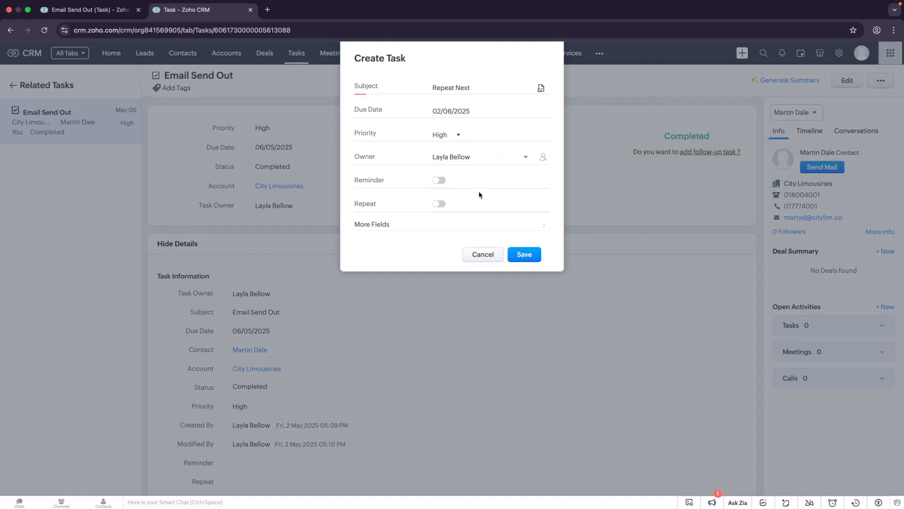
left_click(525, 253)
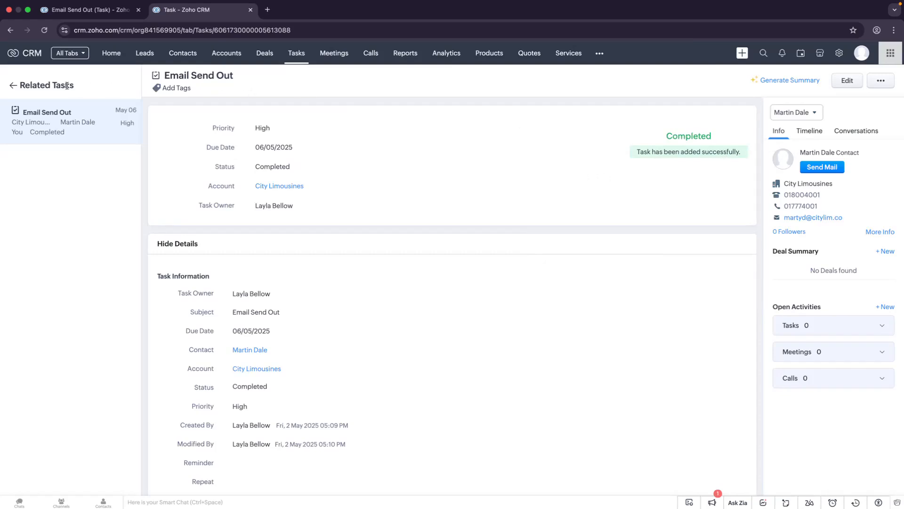
Return to the contact record and check the closed time of Email Send Out under closed activities
left_click(11, 86)
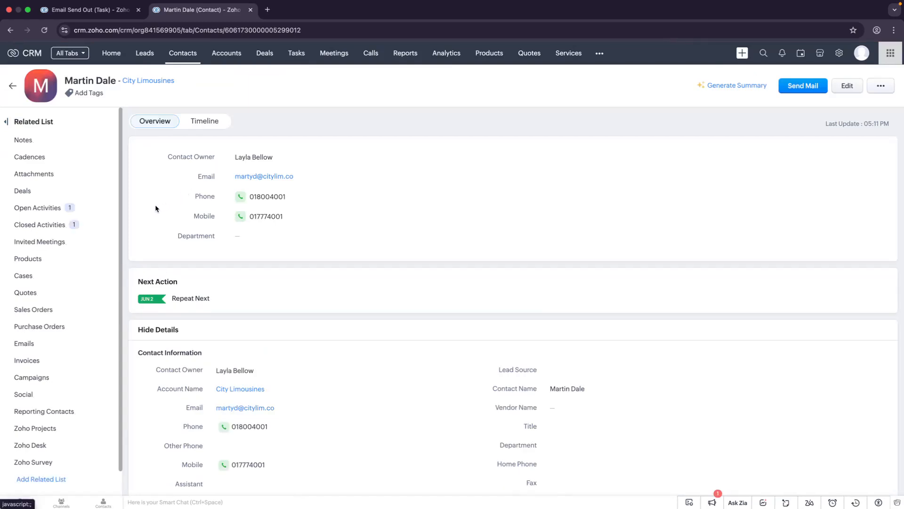
left_click(40, 226)
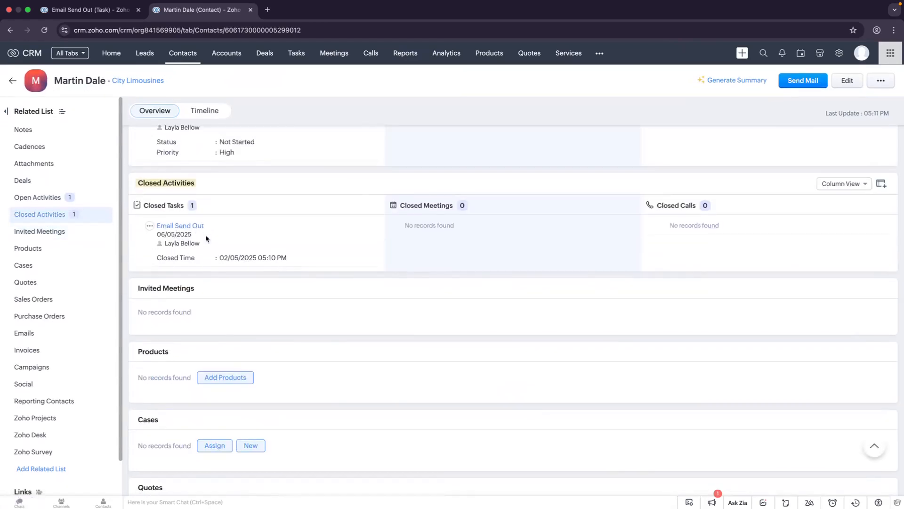
left_click_drag(218, 256, 278, 256)
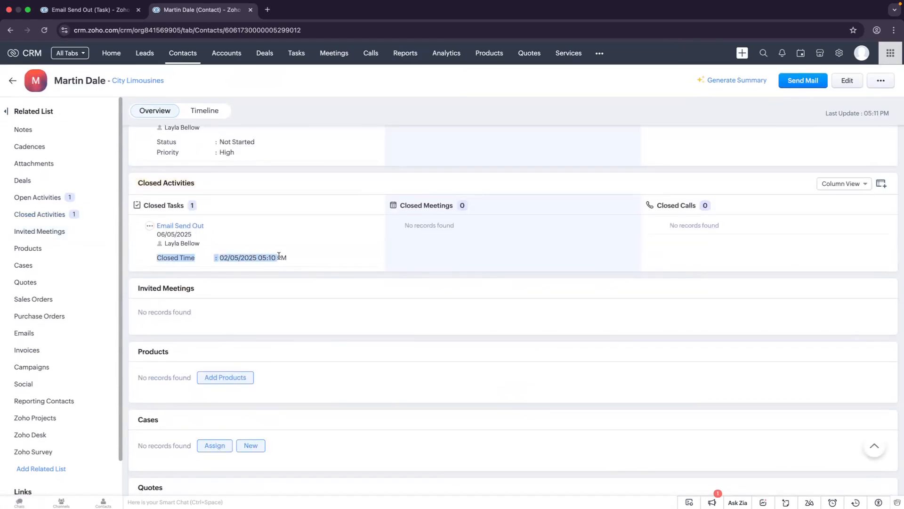
left_click(291, 258)
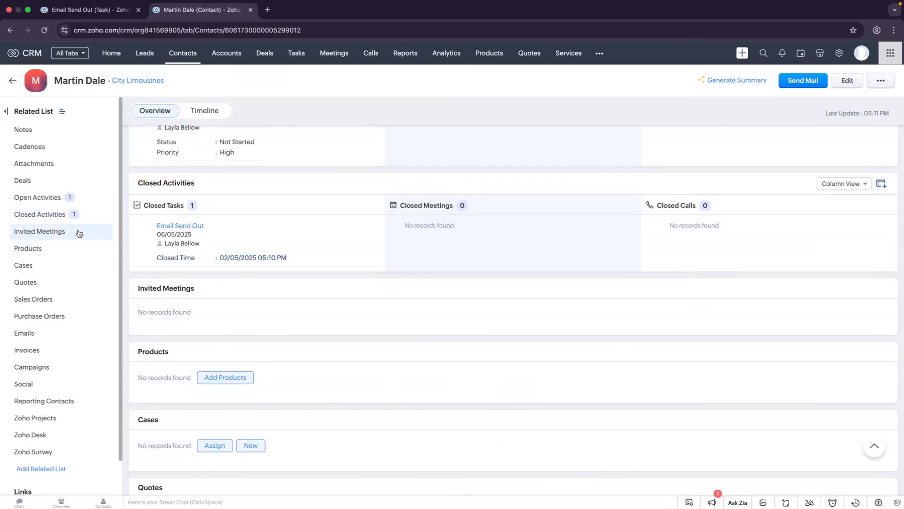
Check the follow-up task's due date in the contact's open activities, and return to the full task list
left_click(53, 197)
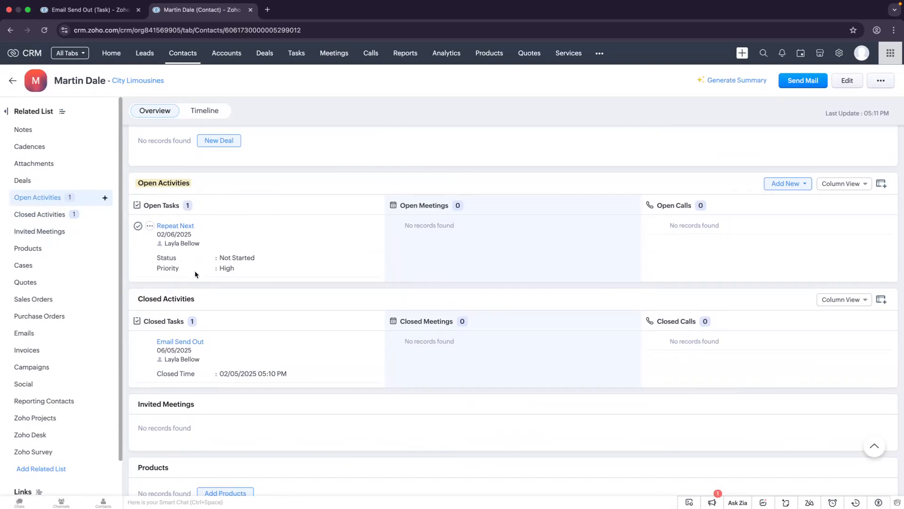
left_click_drag(192, 236, 157, 234)
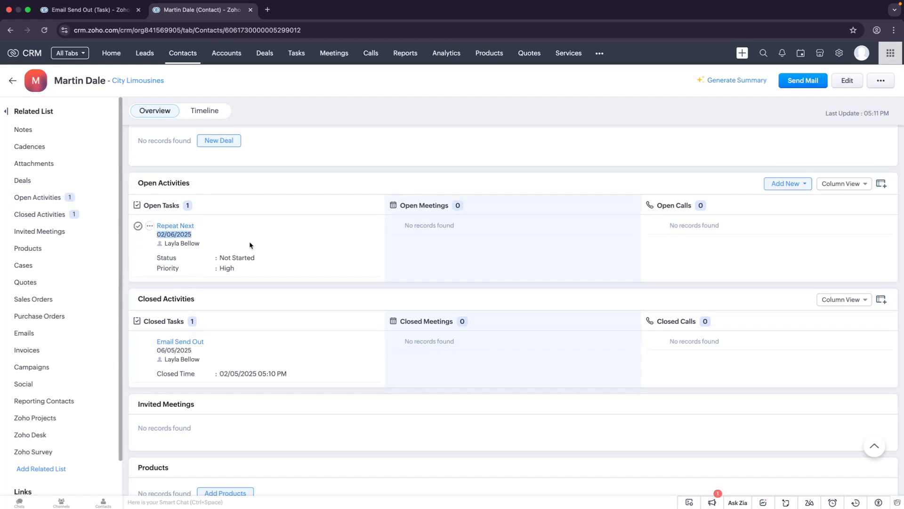
scroll(249, 245, "down", 1)
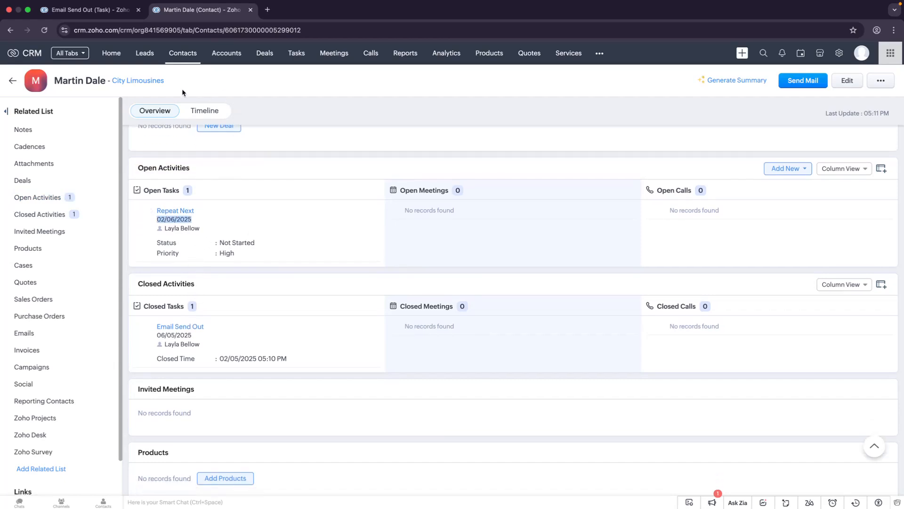
left_click(181, 56)
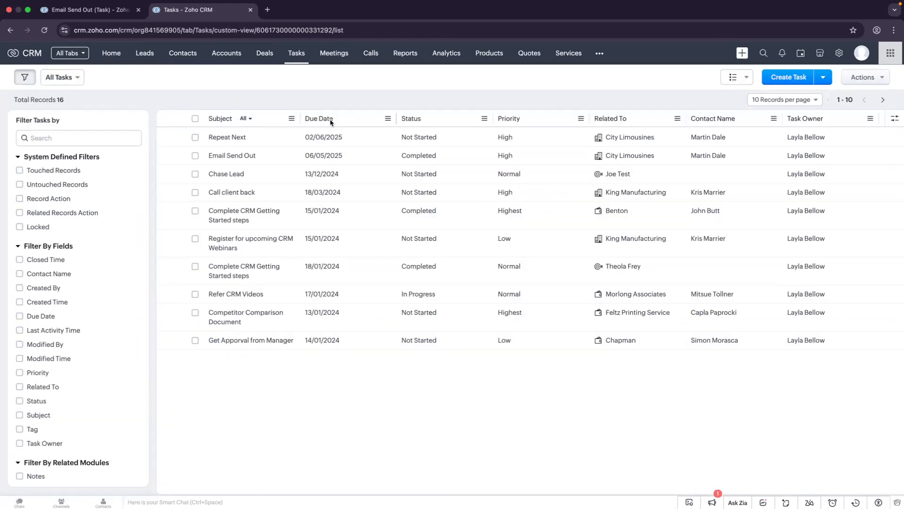